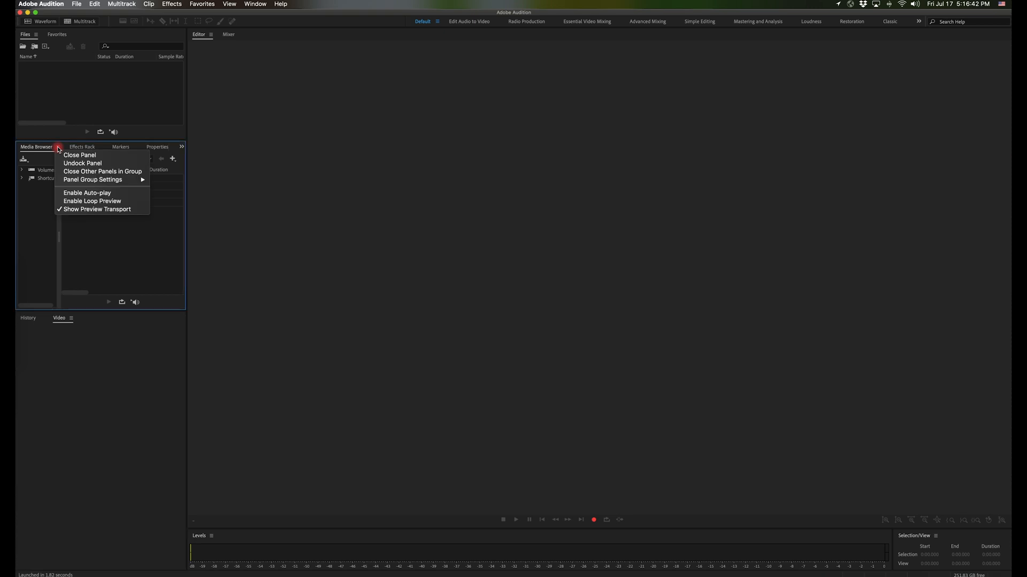
click(58, 148)
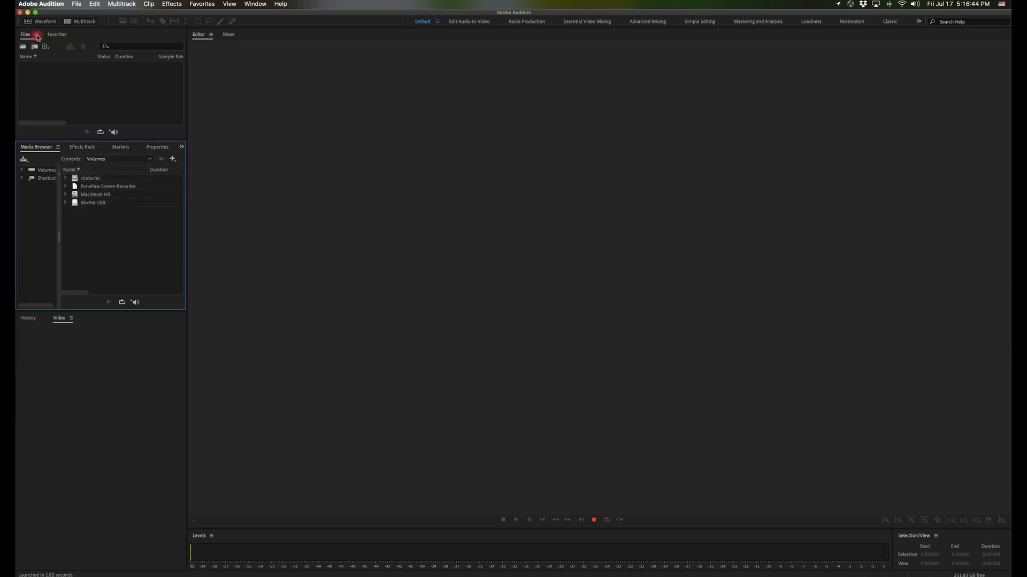
click(37, 35)
click(37, 36)
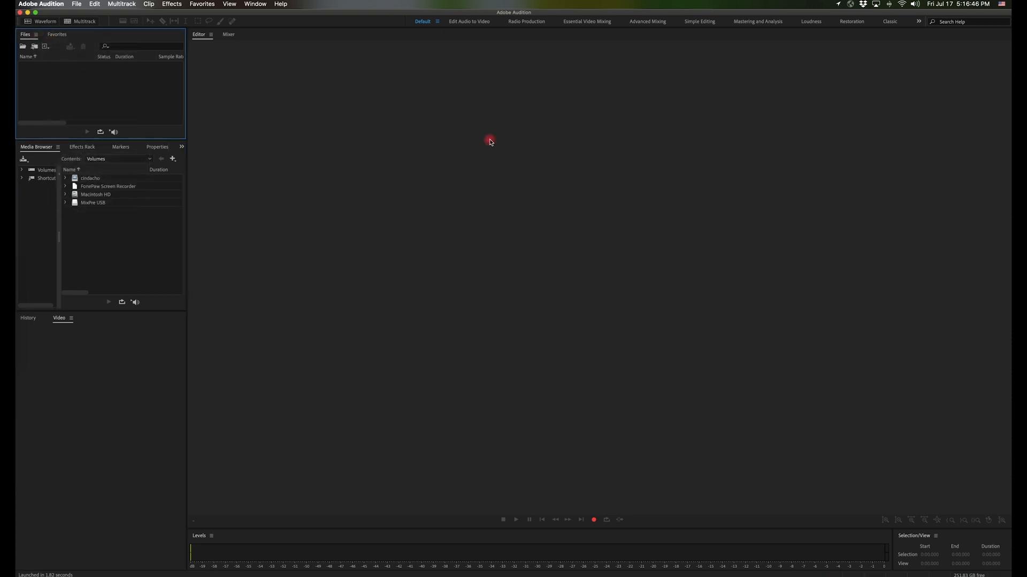
click(211, 34)
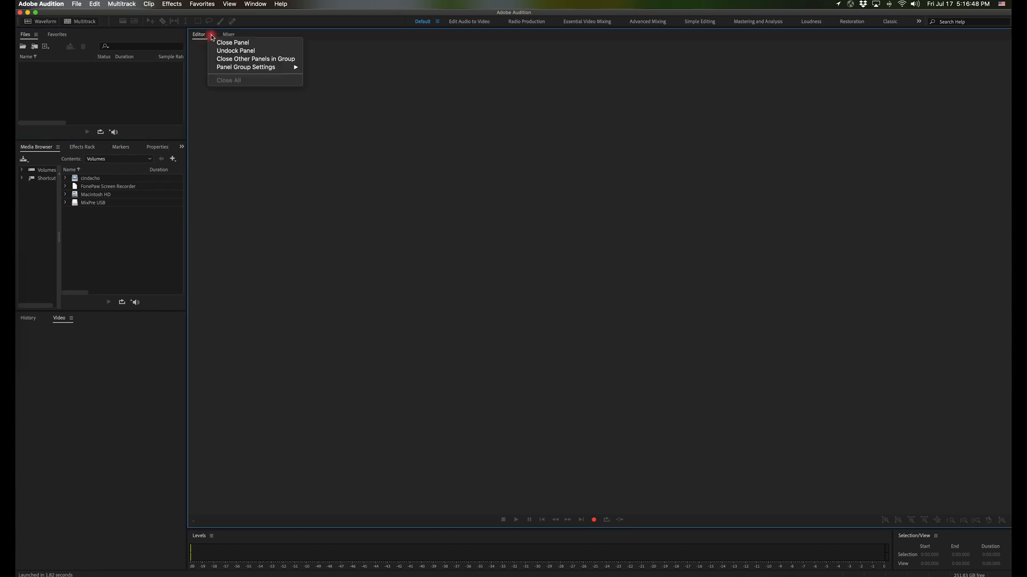
click(212, 35)
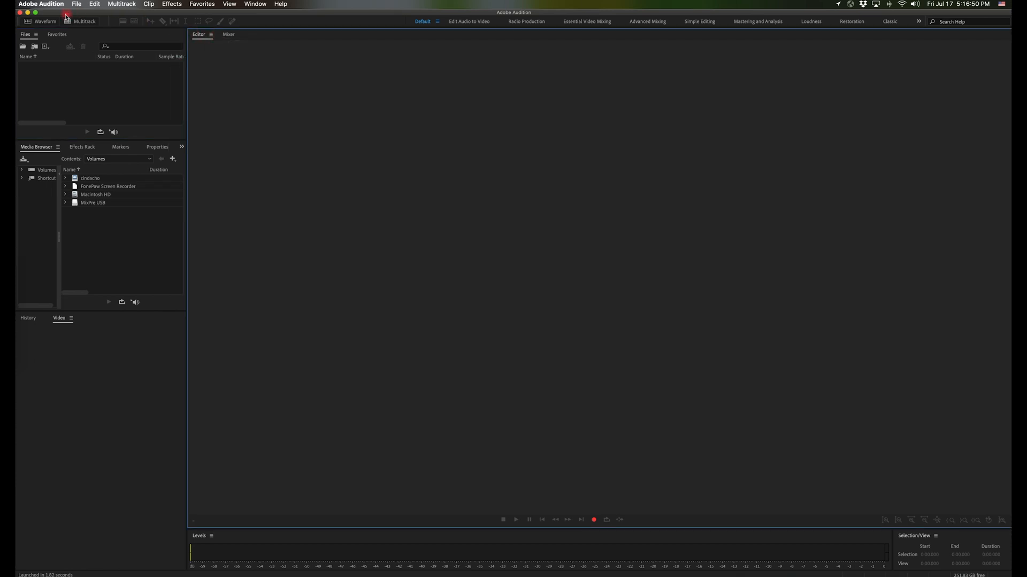
Step: Create a stereo multitrack session named "For tutorial" in the Rush and Audition Tutorial folder at 96000 Hz, 32-bit float
click(90, 20)
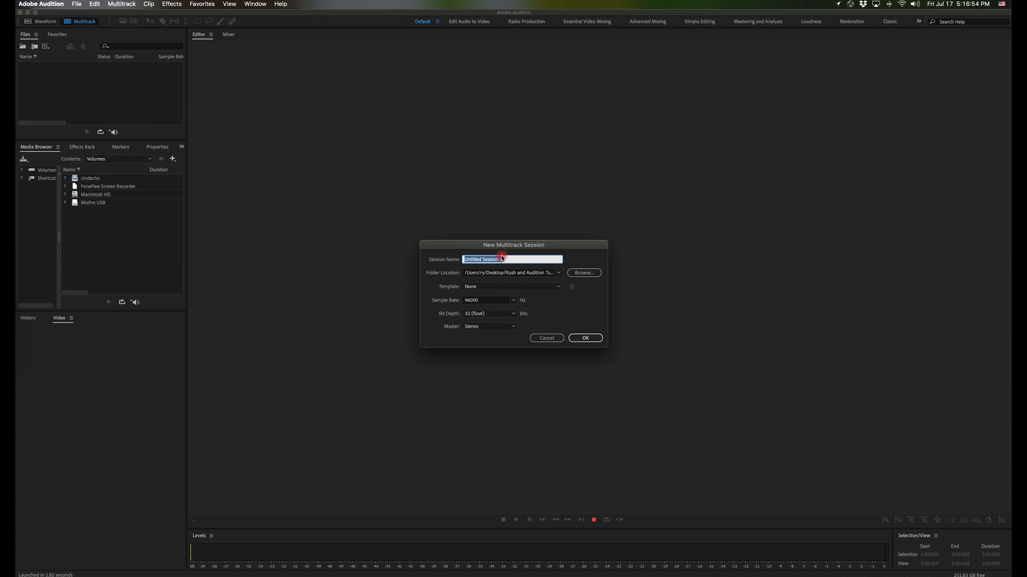
text(For tutorial)
click(584, 273)
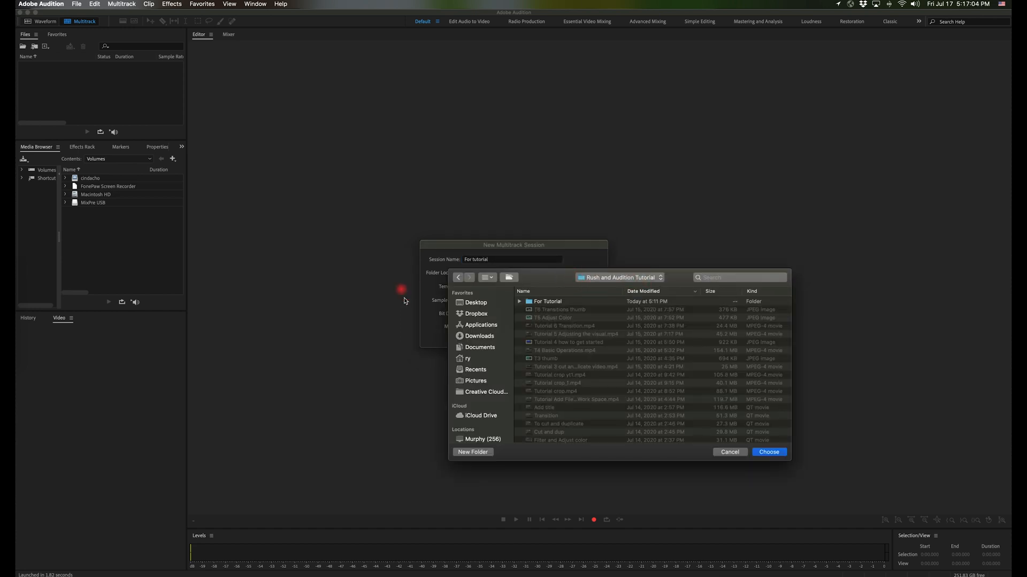
click(771, 453)
click(583, 335)
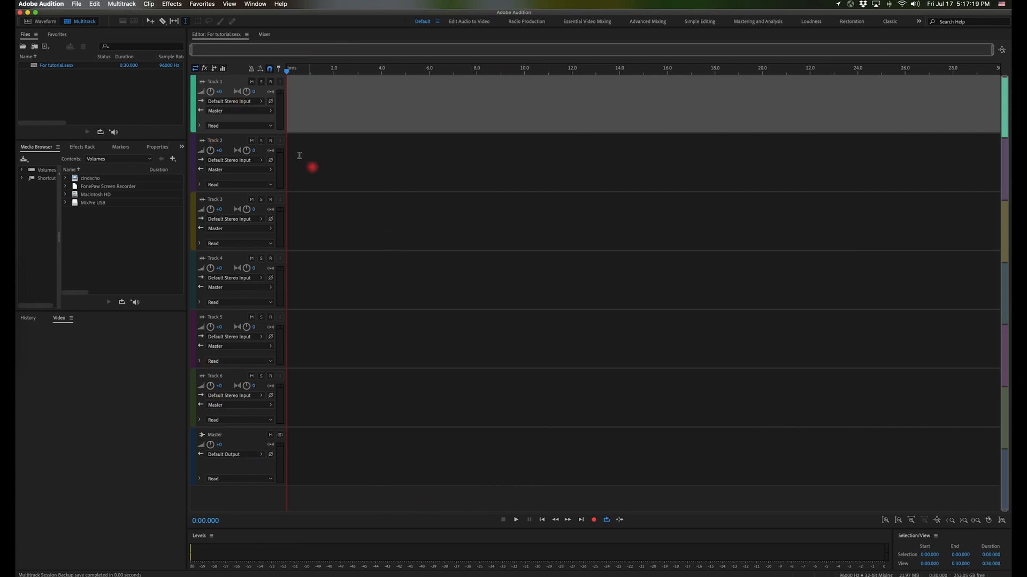
Step: Import C0003.MP4_merged_1.wav, C0004.MP4_merged.wav and C0001.MP4_merged.wav from the Merged Files folder
click(35, 50)
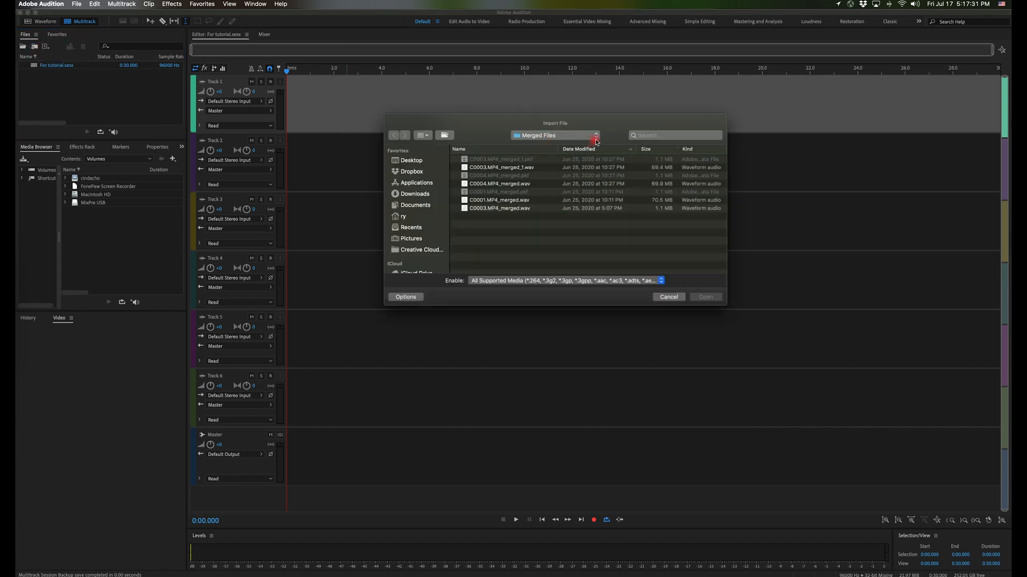
click(513, 169)
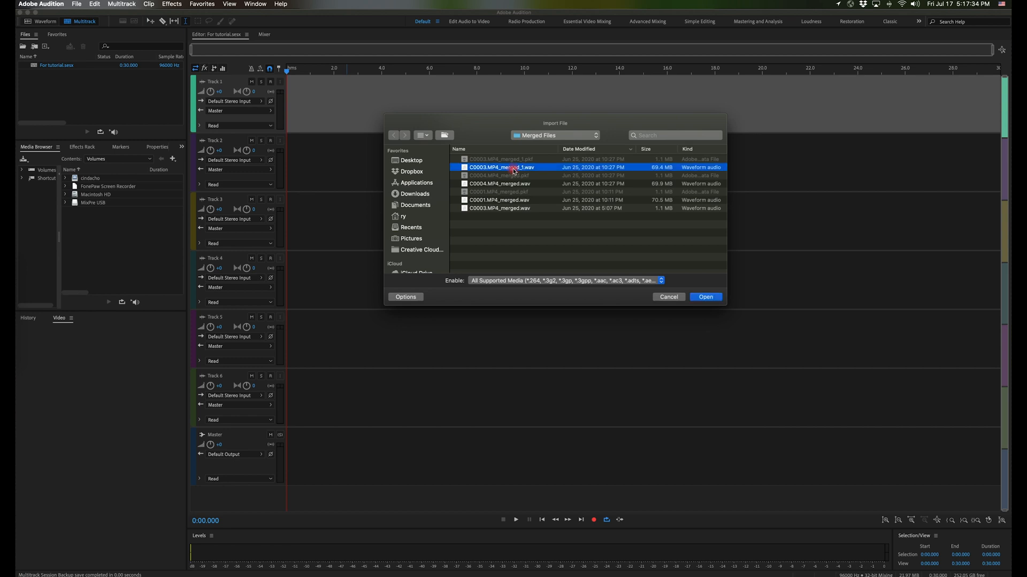
super+click(482, 185)
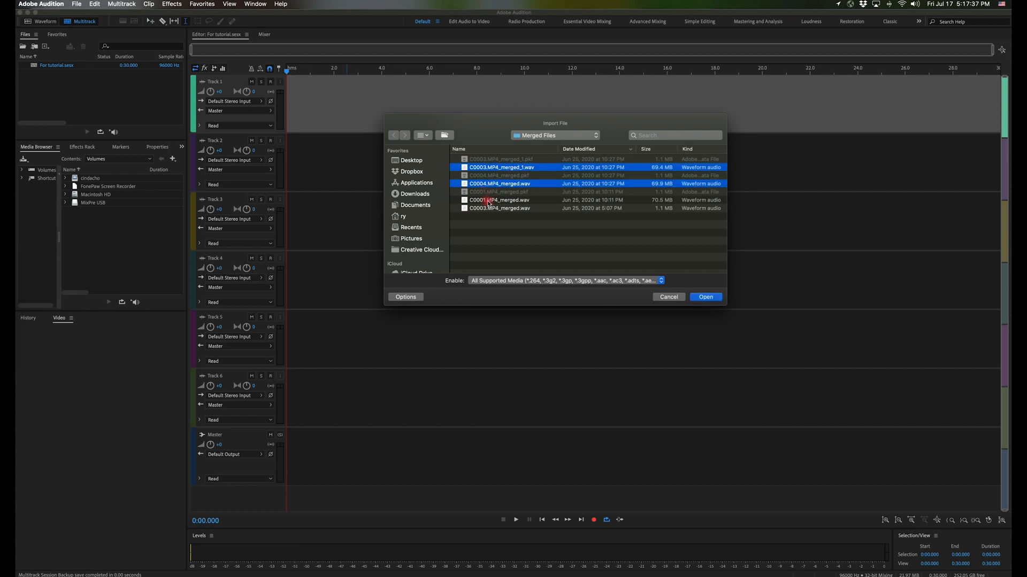
super+click(488, 201)
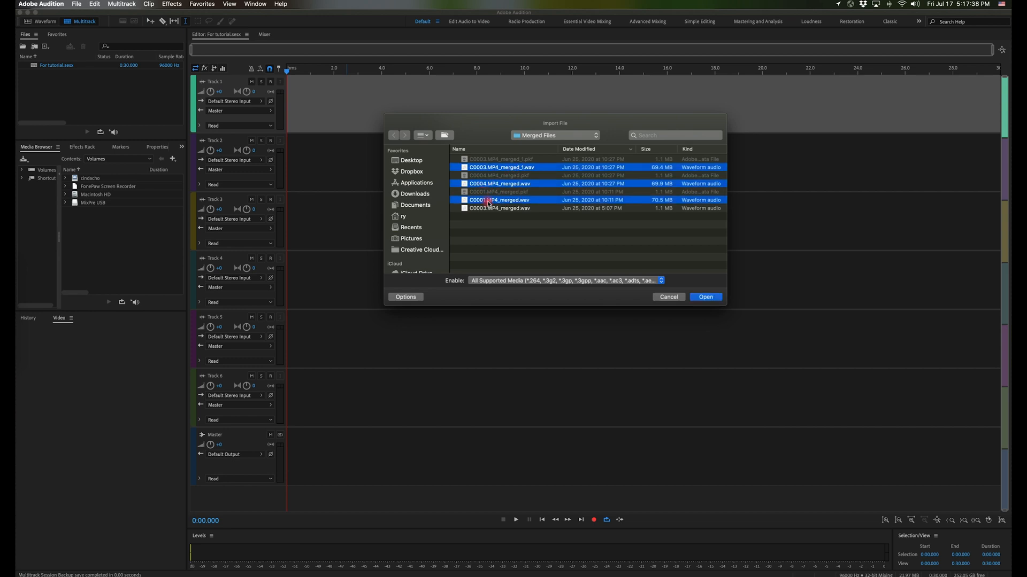
click(712, 301)
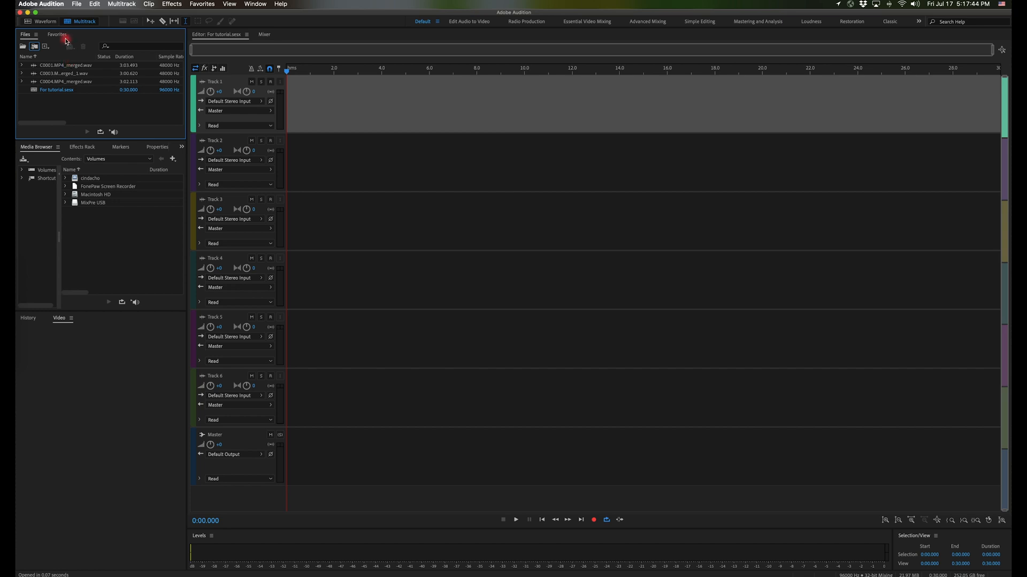
Step: Place the C0001, C0003 and C0004 audio files at the start of Tracks 1, 2 and 3 respectively
click(70, 66)
drag(61, 66, 292, 91)
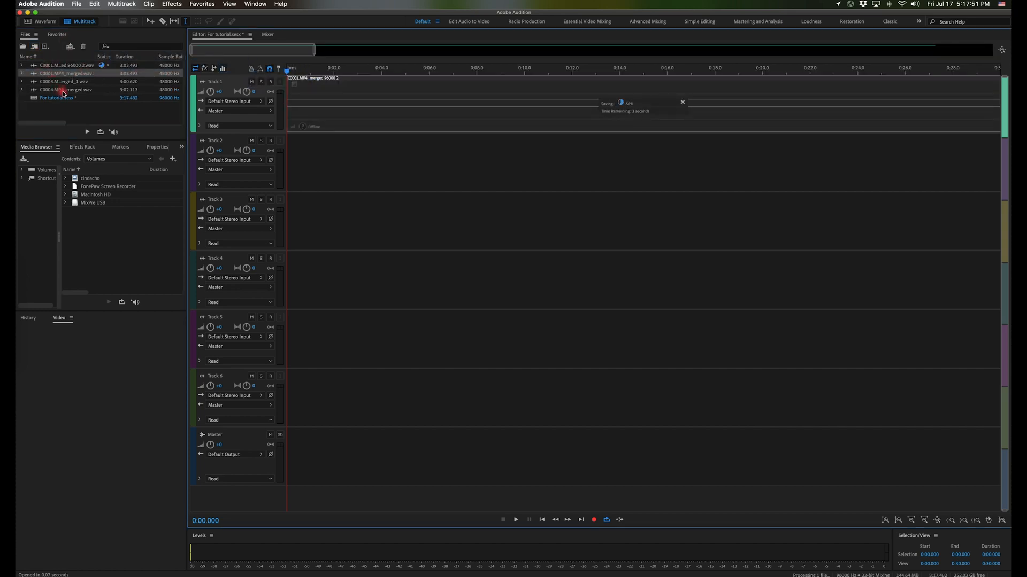
click(55, 83)
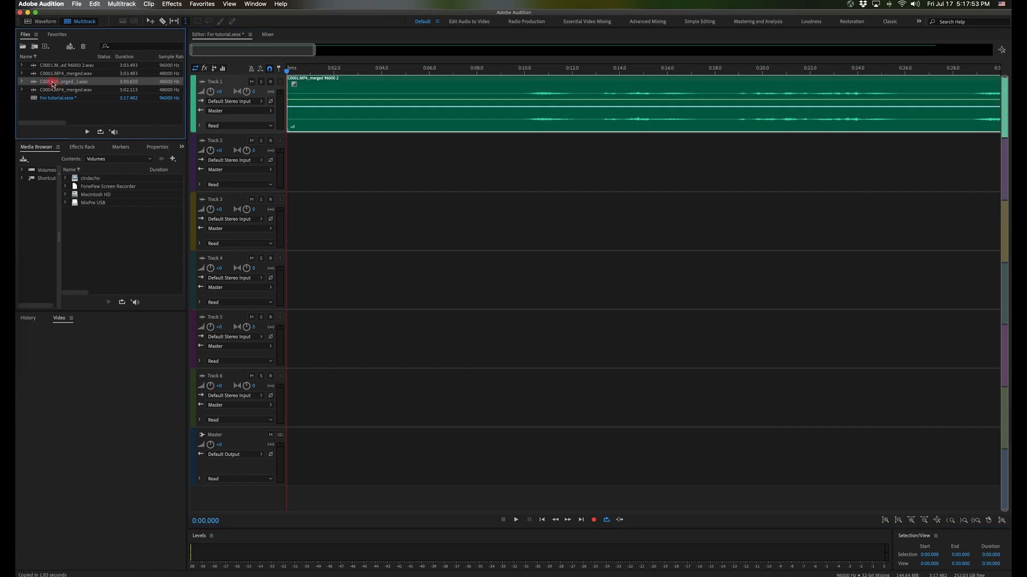
drag(53, 84, 275, 154)
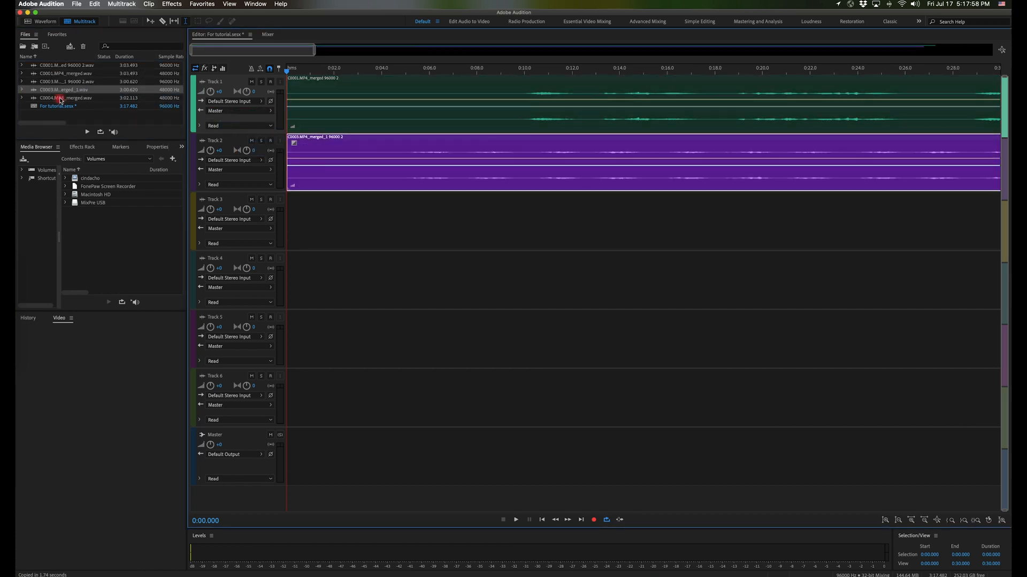
click(60, 98)
drag(58, 100, 295, 227)
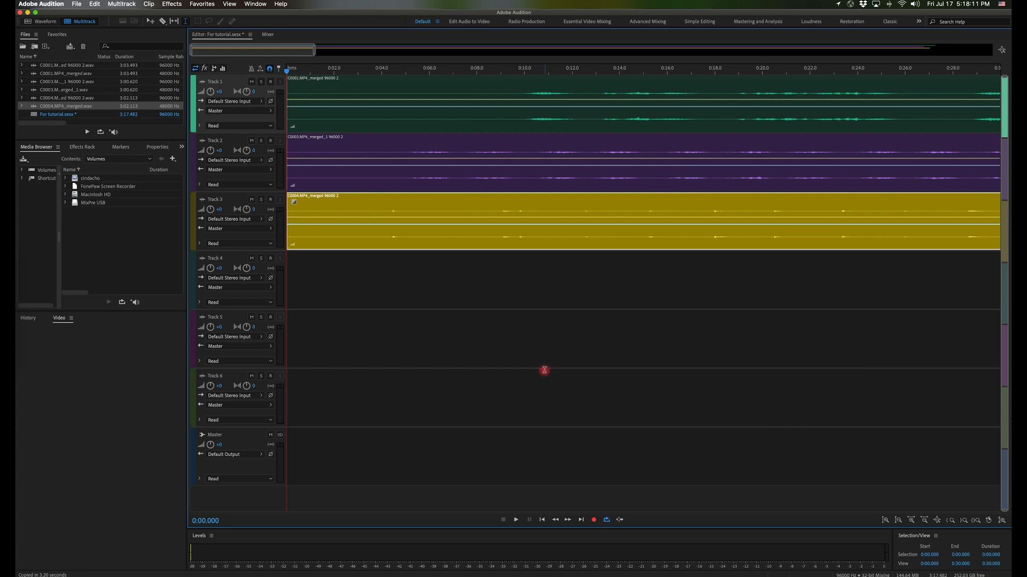
Step: Examine the three clips around 0:02 on the timeline, from the full session view down to a close-up
drag(288, 71, 337, 81)
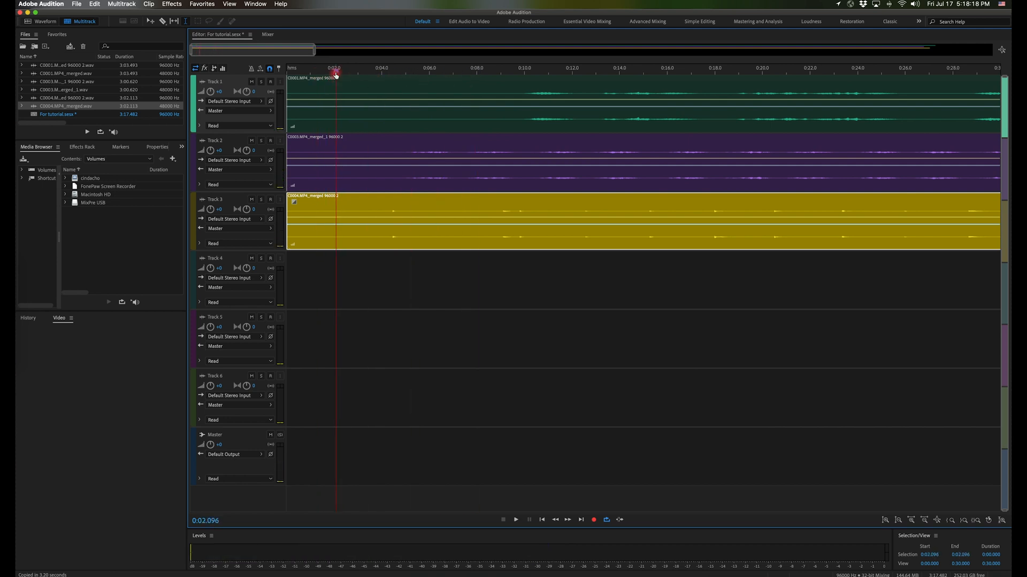
key(backslash)
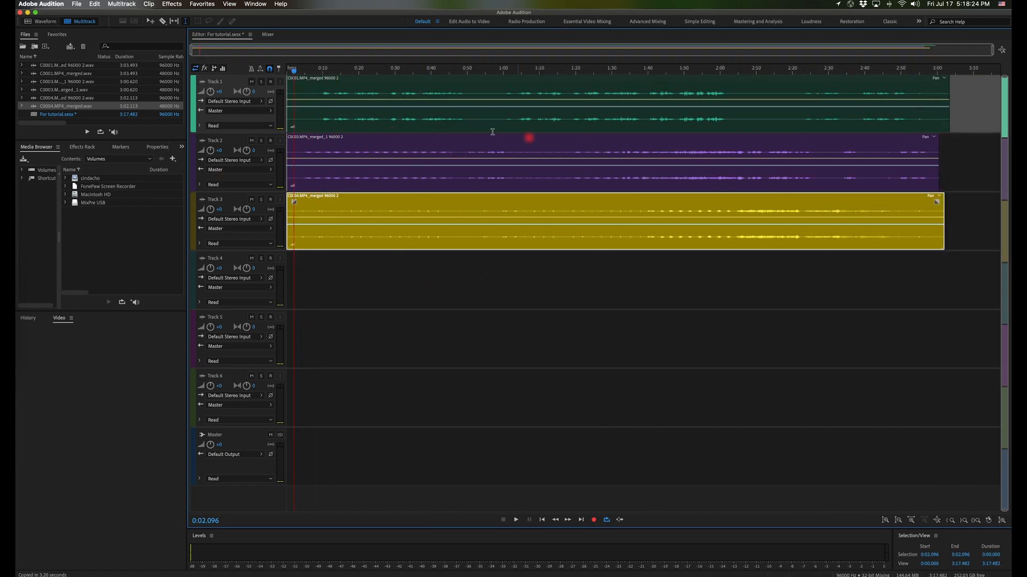
key(equal)
key(equal)
key(equal)
key(equal)
key(equal)
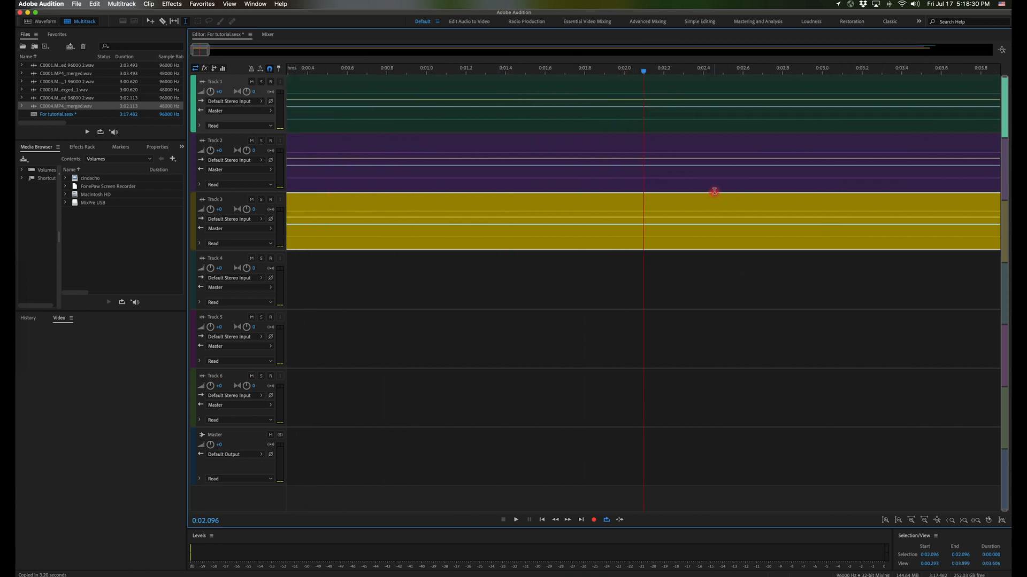
key(minus)
key(minus)
key(minus)
key(minus)
key(minus)
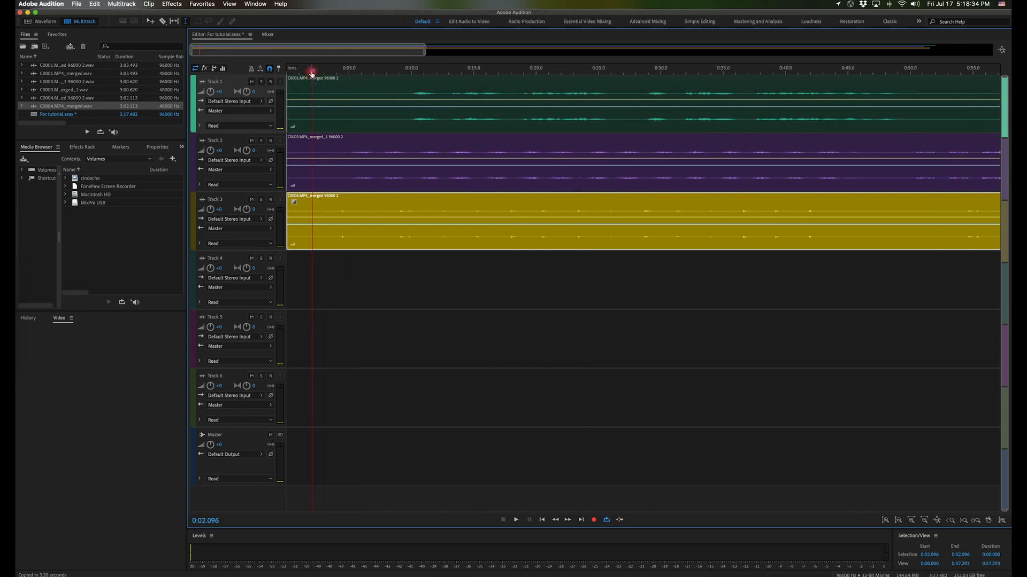
Step: Scrub through the timeline and try selecting time ranges in the Track 1 clip with the Time Selection tool
drag(312, 73, 471, 72)
click(547, 87)
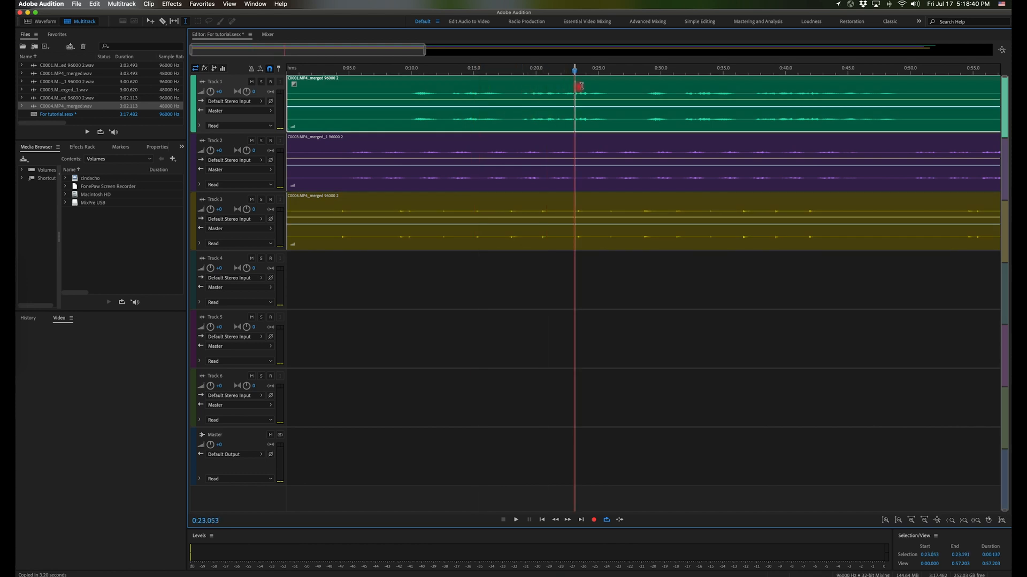
drag(573, 86, 722, 94)
drag(657, 83, 385, 96)
click(305, 90)
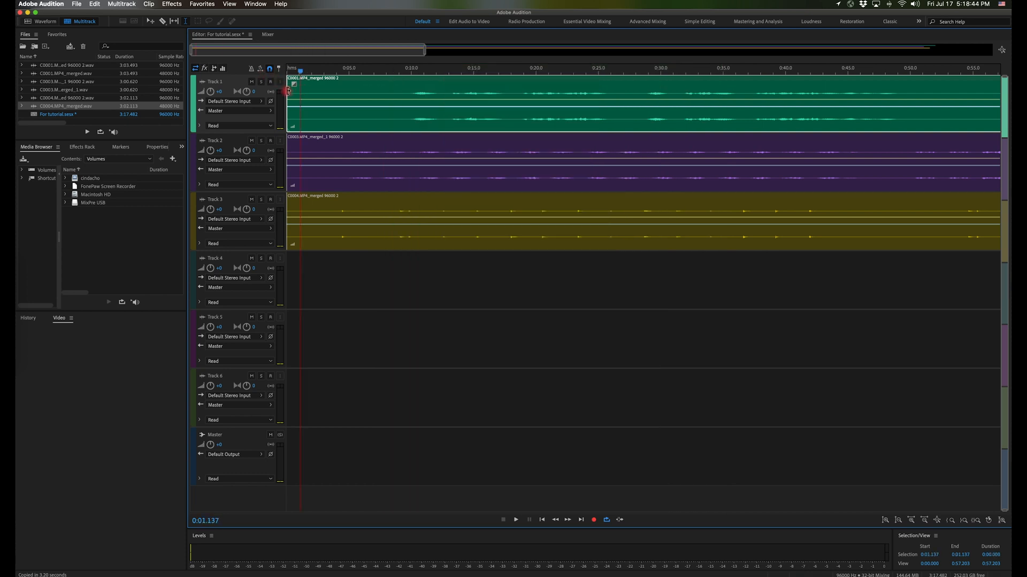
mouse_move(288, 91)
mouse_down()
mouse_move(408, 92)
mouse_move(295, 102)
mouse_up()
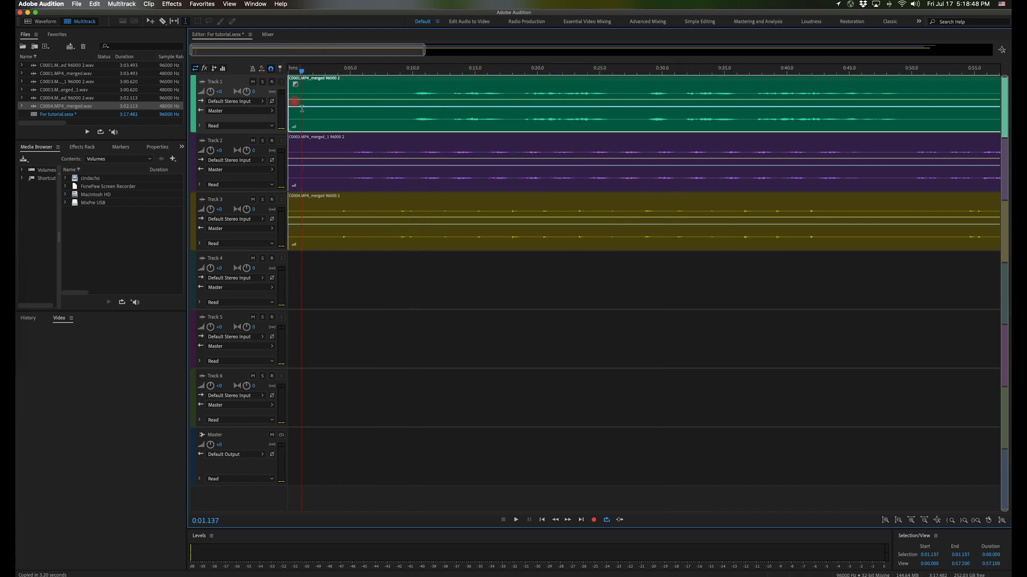
Step: Try moving the clips on Tracks 1 and 2 with the Move tool
key(v)
mouse_move(474, 92)
mouse_down()
mouse_move(567, 97)
mouse_move(476, 87)
mouse_up()
drag(502, 153, 458, 147)
click(510, 90)
Step: Select the time range from about 0:10.8 to 0:36.3 across Tracks 1 to 4, and clear the selection
key(t)
drag(740, 288, 423, 85)
key(v)
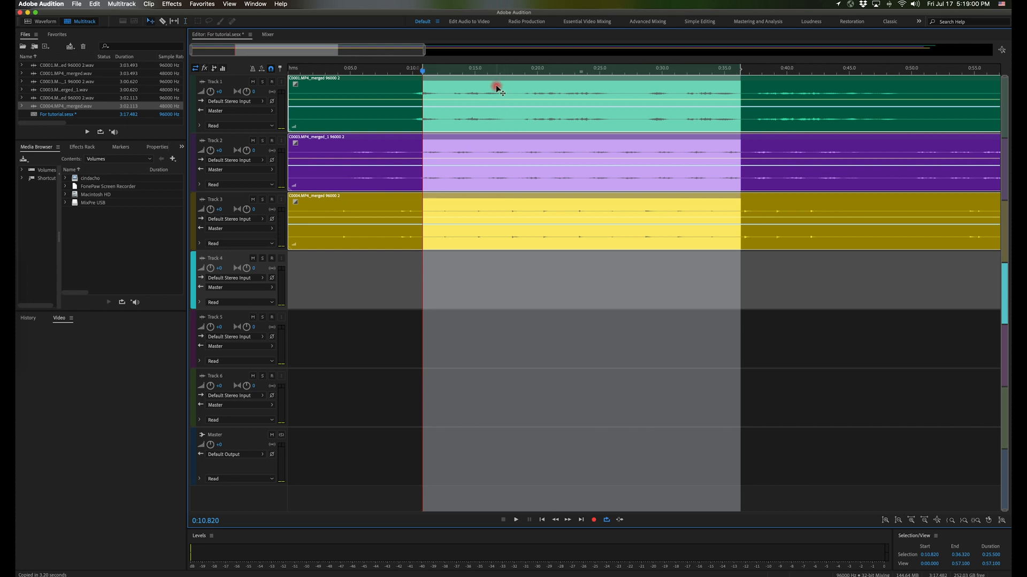
drag(508, 88, 485, 91)
click(800, 277)
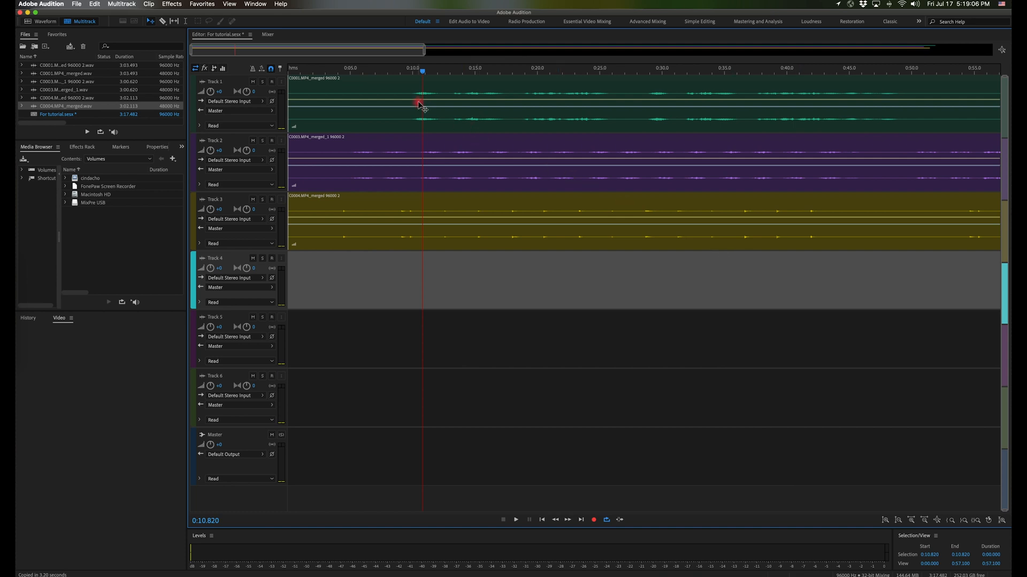
Step: Play back the session from about 0:09.2 and stop playback
click(402, 87)
key(space)
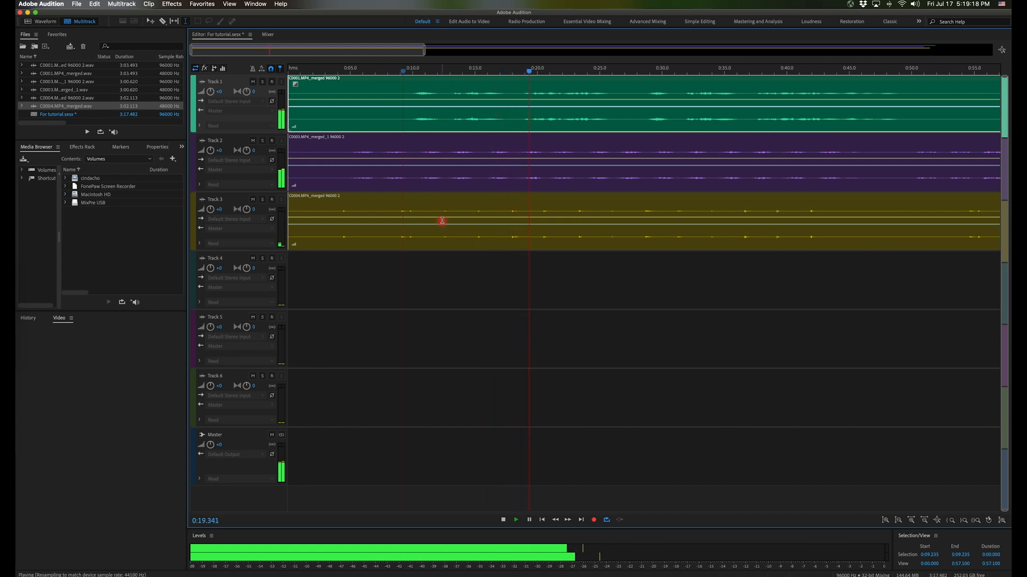
key(space)
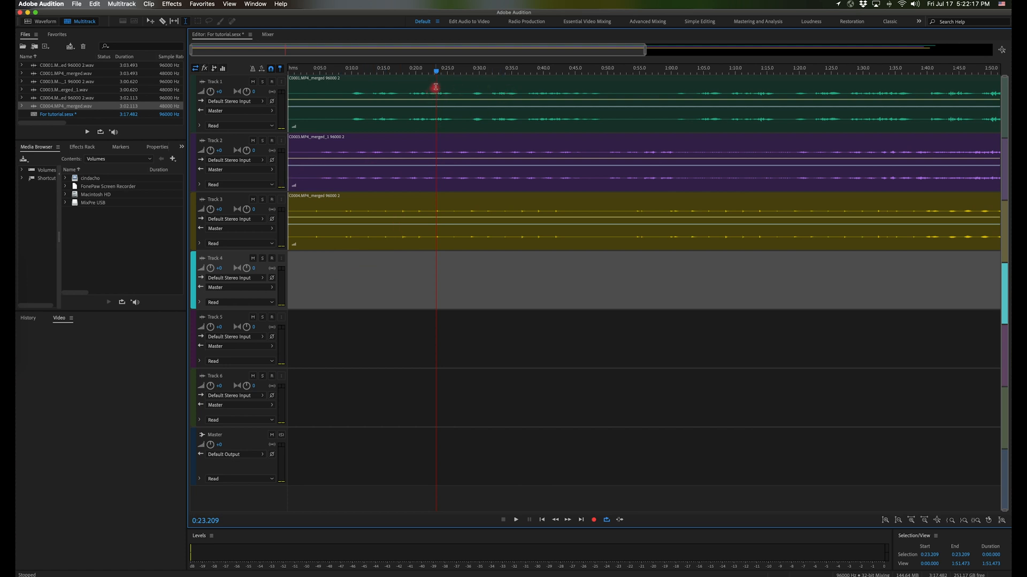
Step: Split the Track 1 clip at about 0:26.977 and move its second part to the start of Track 4
click(459, 86)
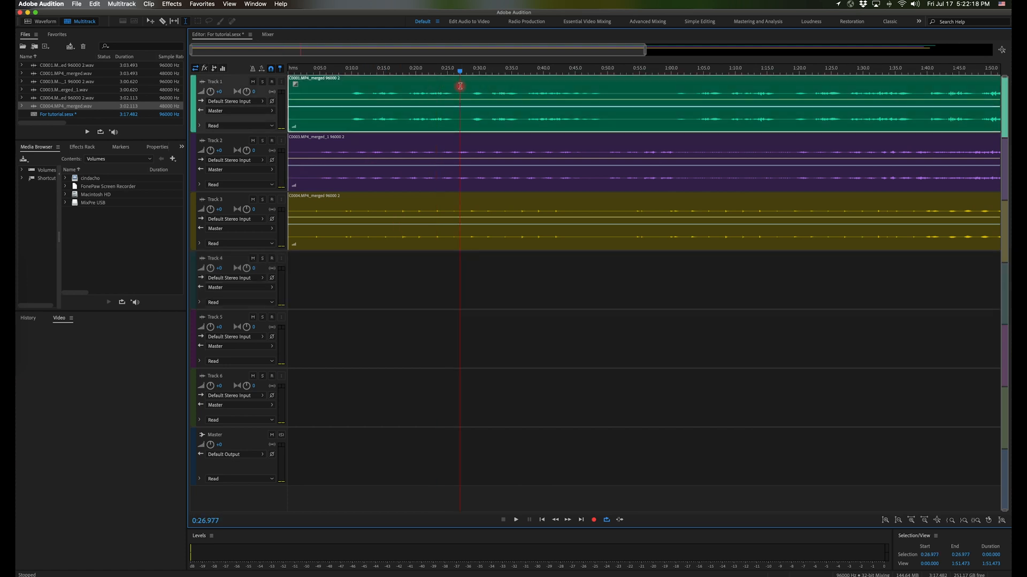
key(super+k)
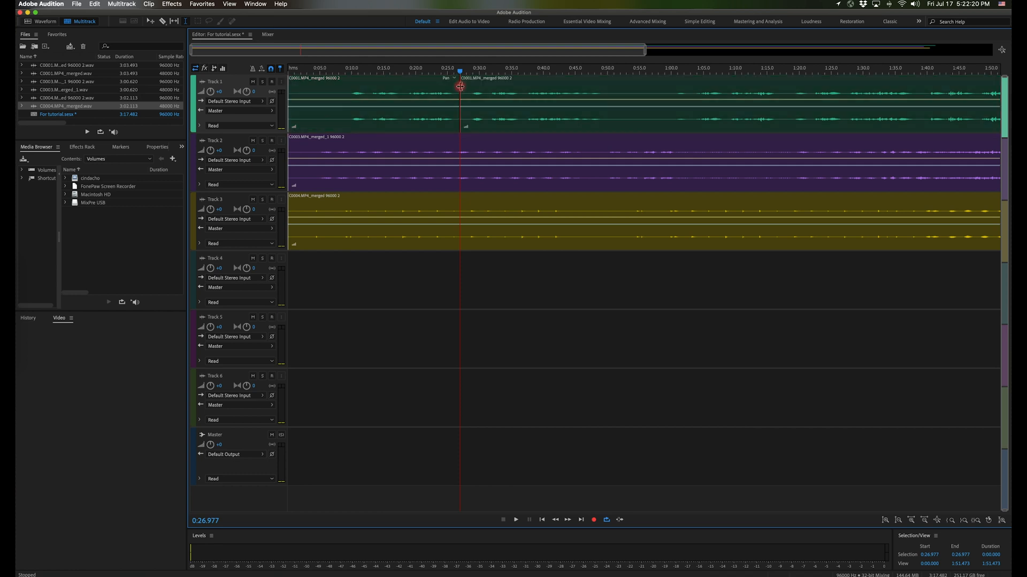
click(503, 83)
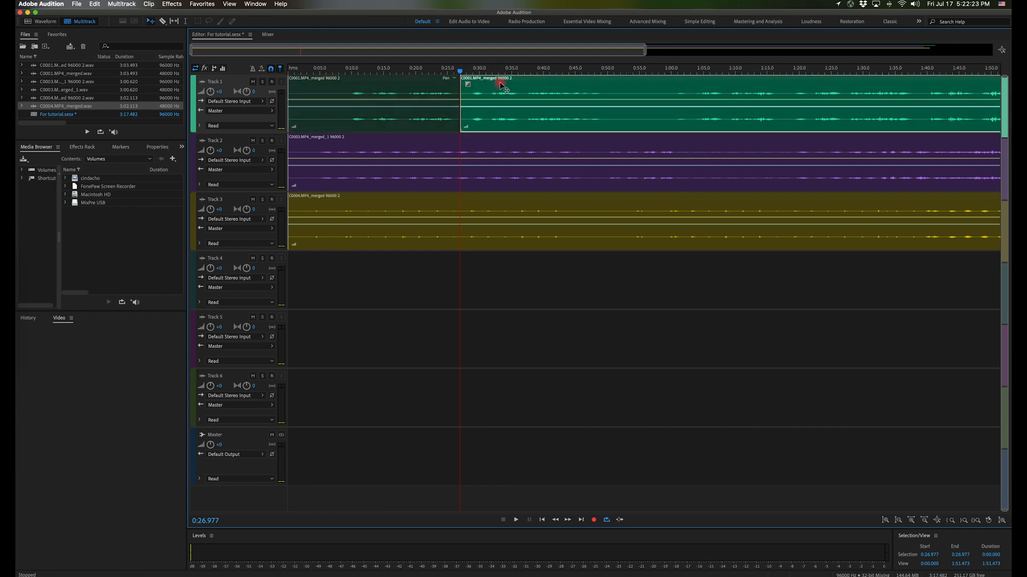
drag(501, 86, 341, 274)
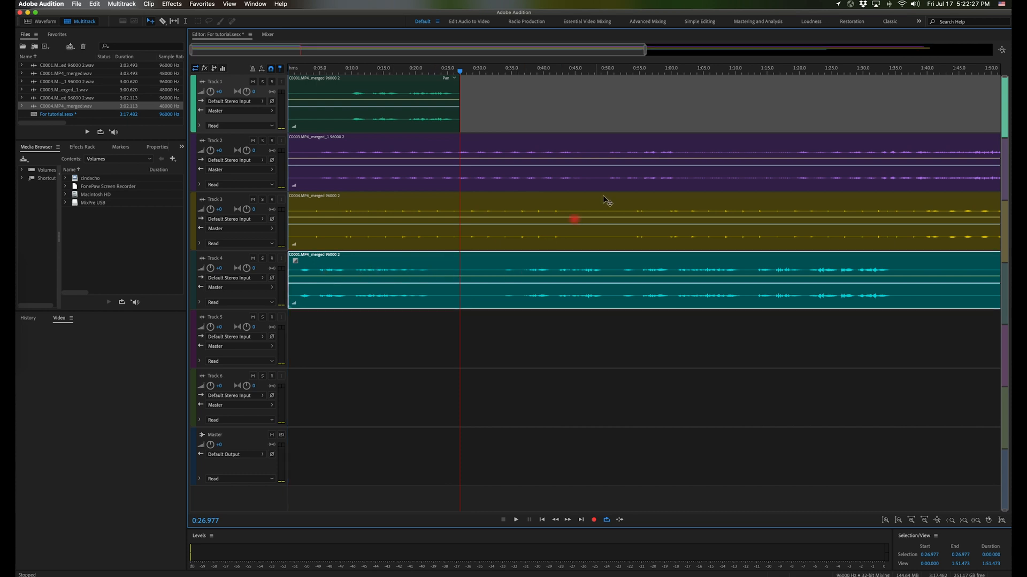
Step: Undo both the move to Track 4 and the split of the Track 1 clip
key(super+z)
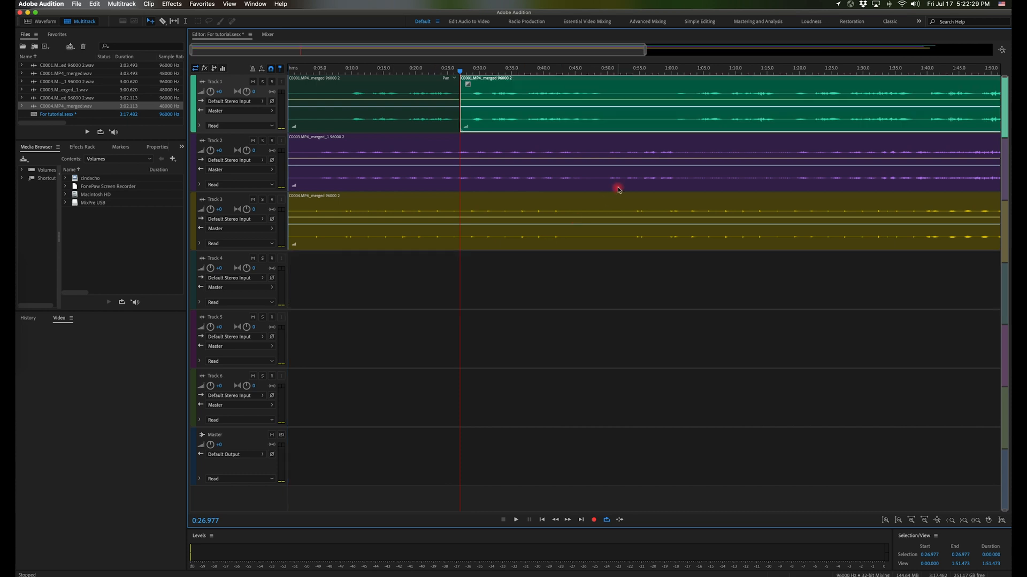
key(super+z)
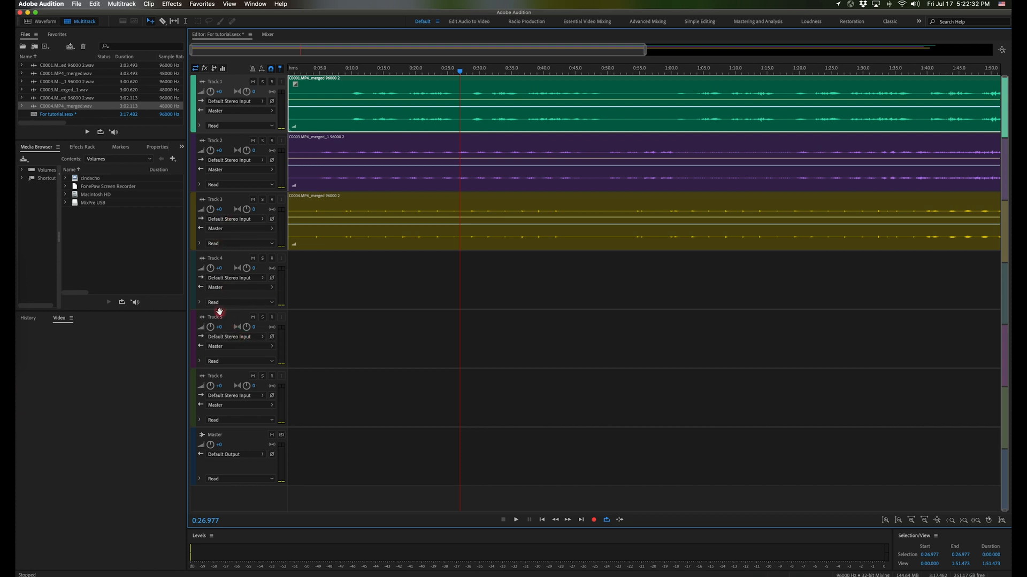
Step: Reduce the height of all tracks in the multitrack editor
scroll(220, 312, down, 5)
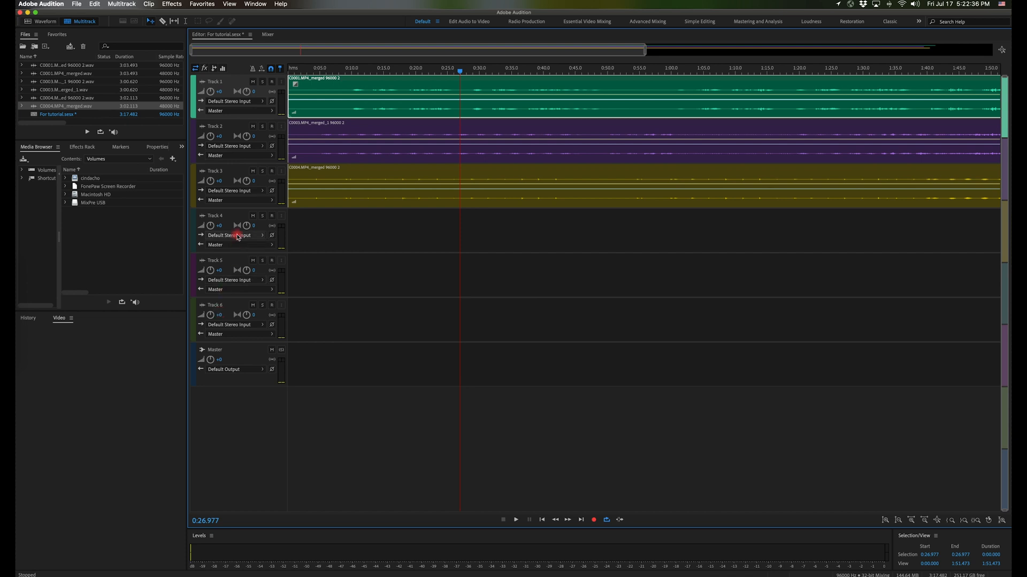
scroll(237, 236, down, 2)
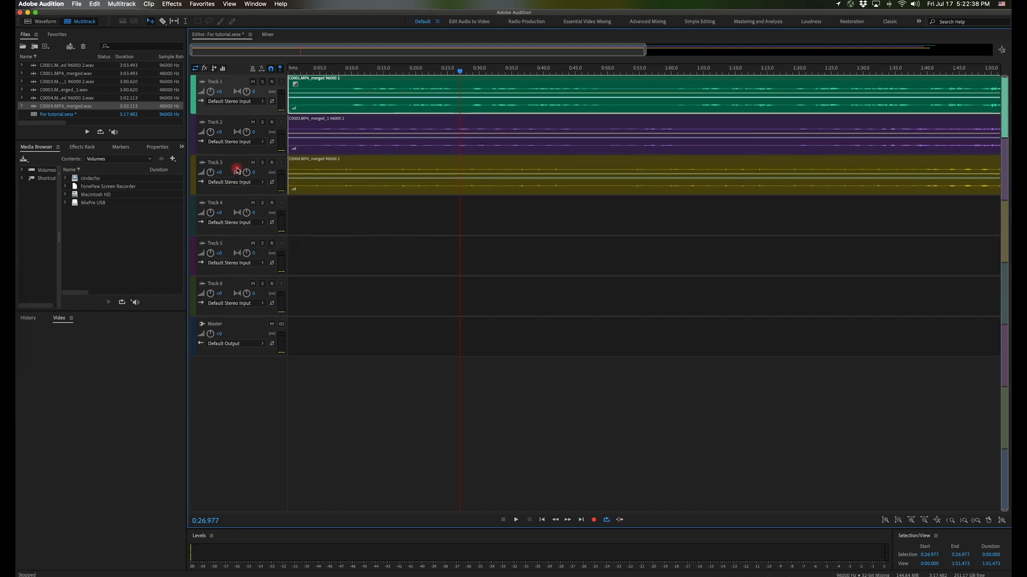
Step: Enlarge the height of all tracks, then reduce it until all six tracks and the Master track fit the editor
scroll(237, 170, up, 10)
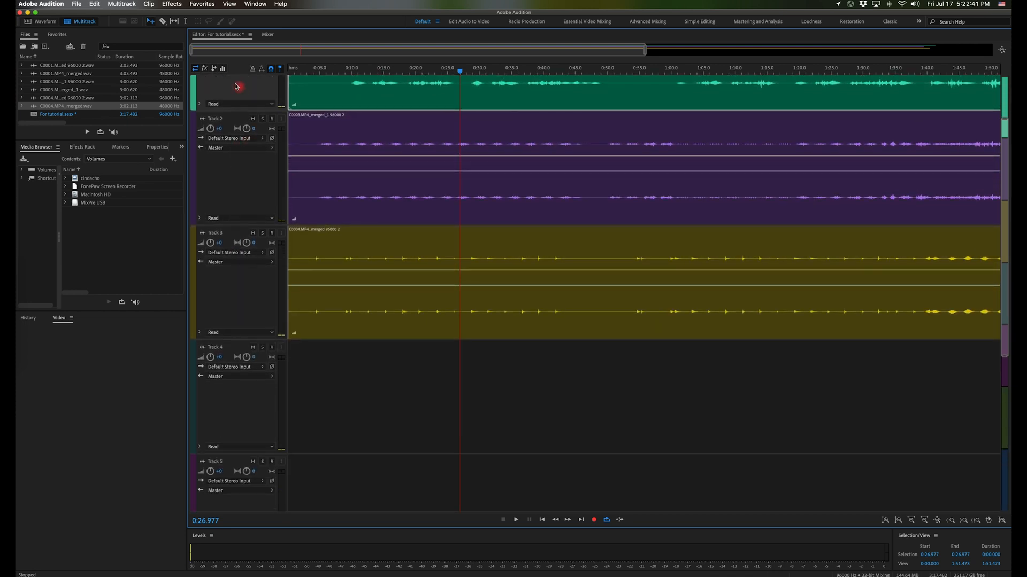
scroll(210, 361, down, 2)
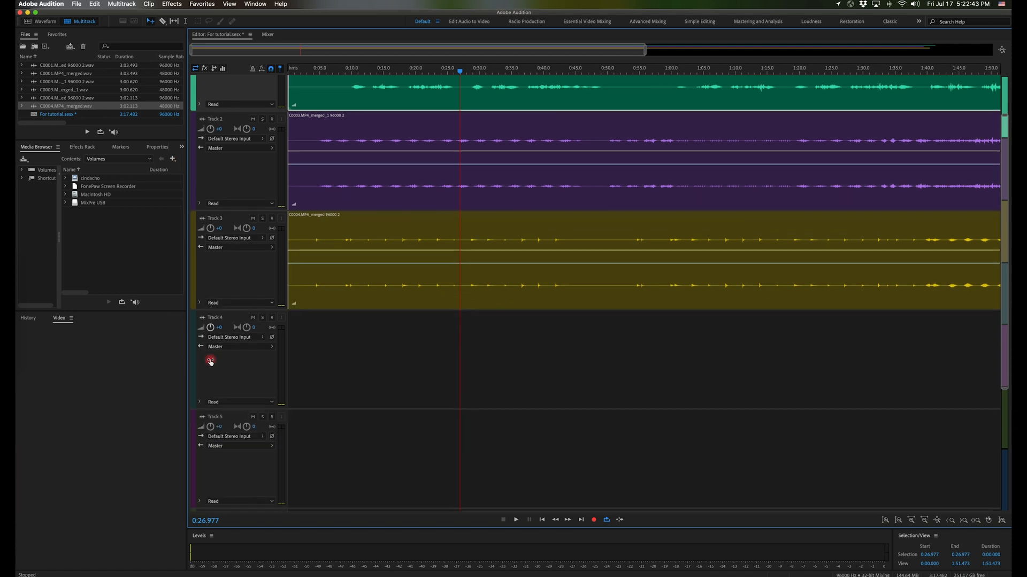
scroll(210, 361, down, 4)
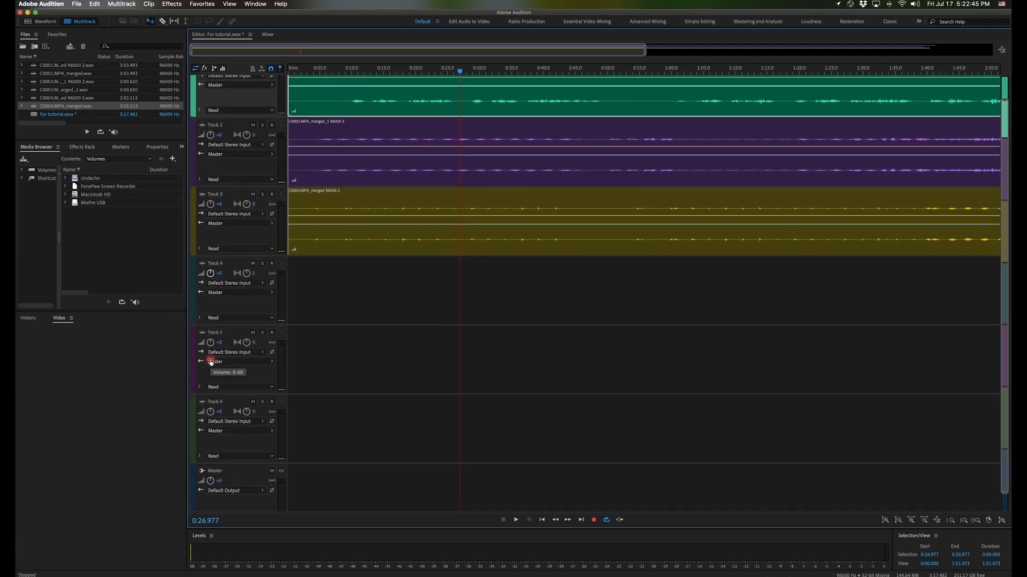
scroll(210, 361, down, 1)
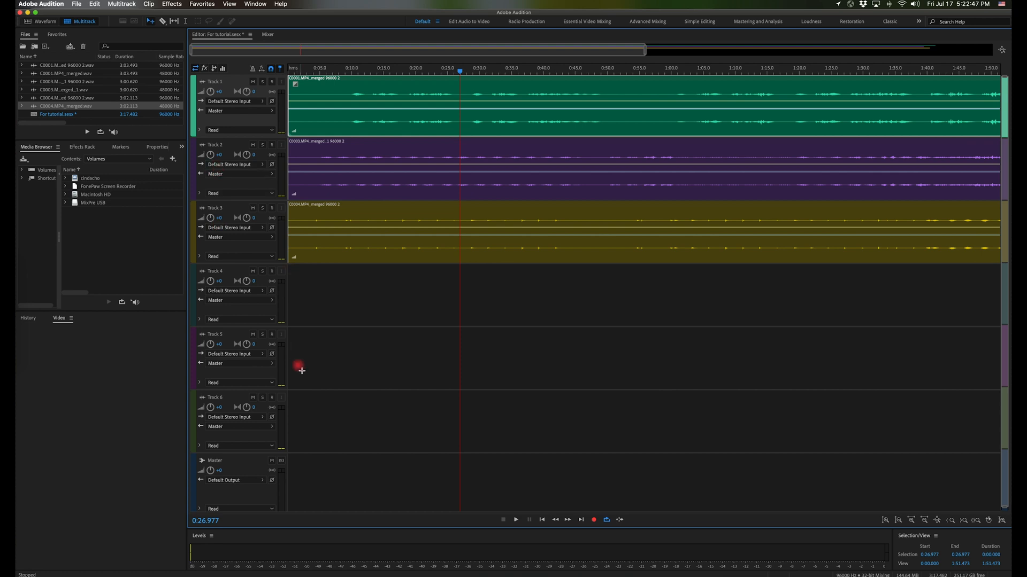
scroll(374, 374, down, 1)
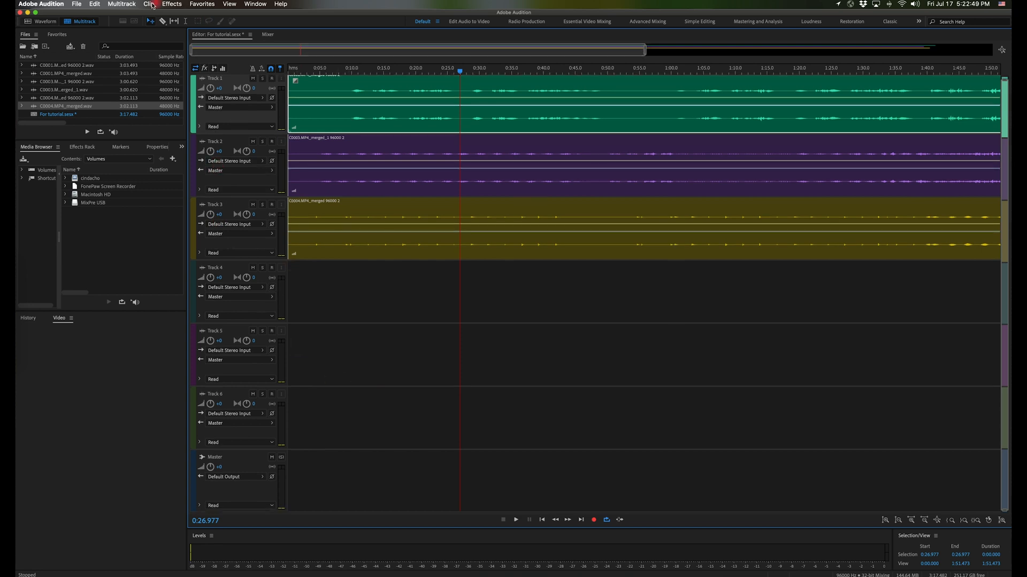
Step: Add 10 stereo audio tracks to the session and look through the extended track list
click(124, 5)
mouse_move(133, 17)
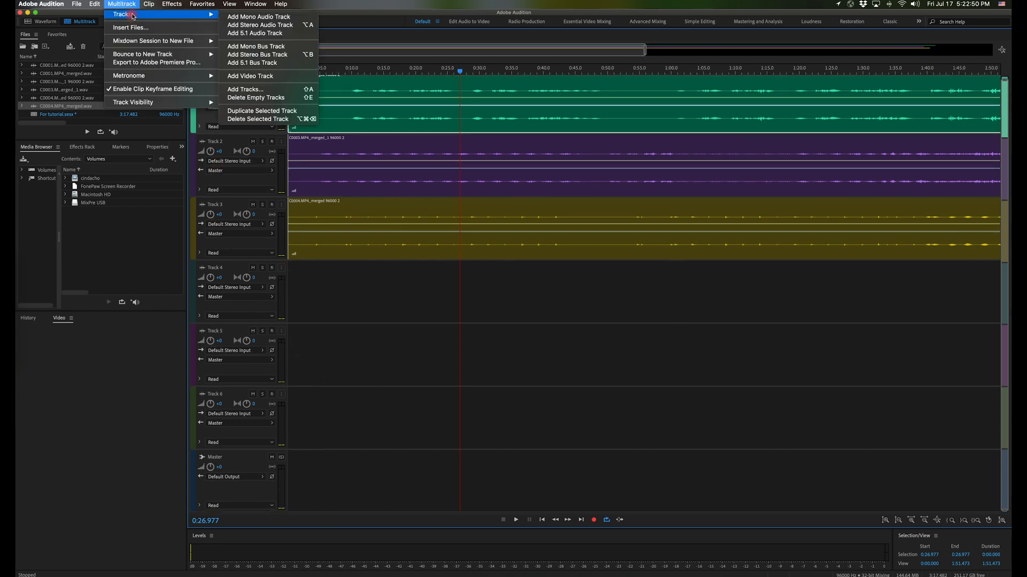
click(259, 89)
click(465, 296)
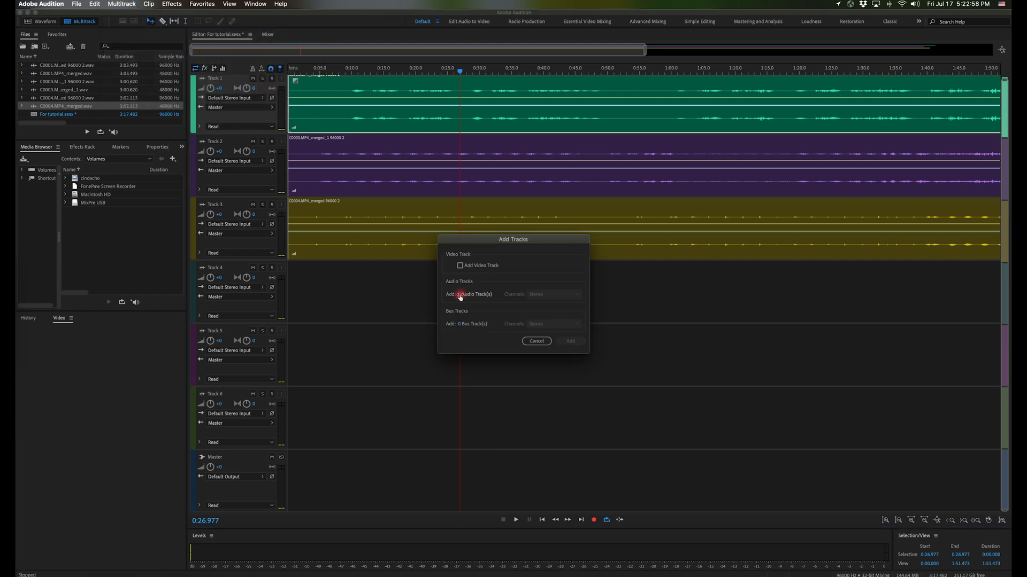
text(10)
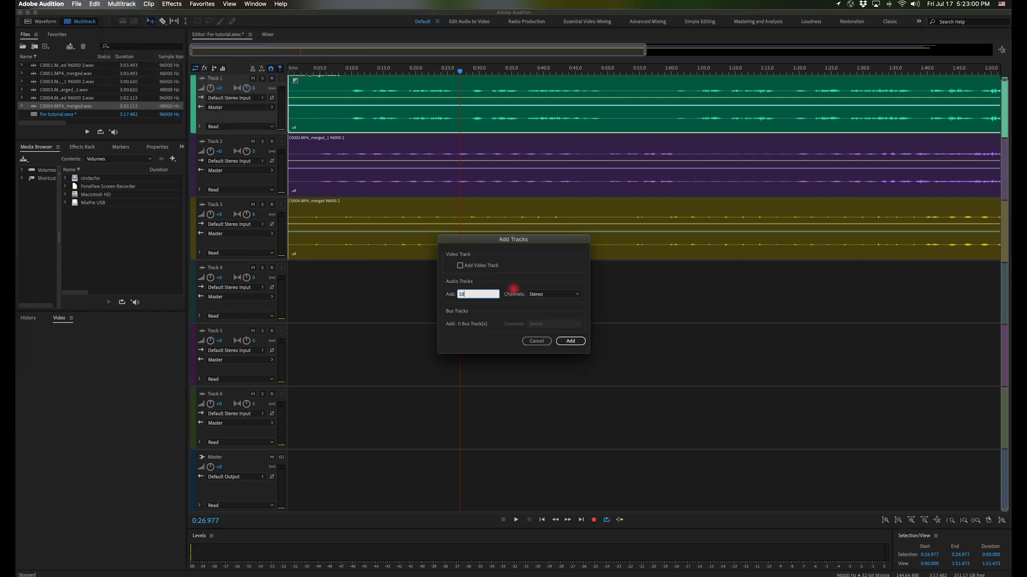
click(579, 347)
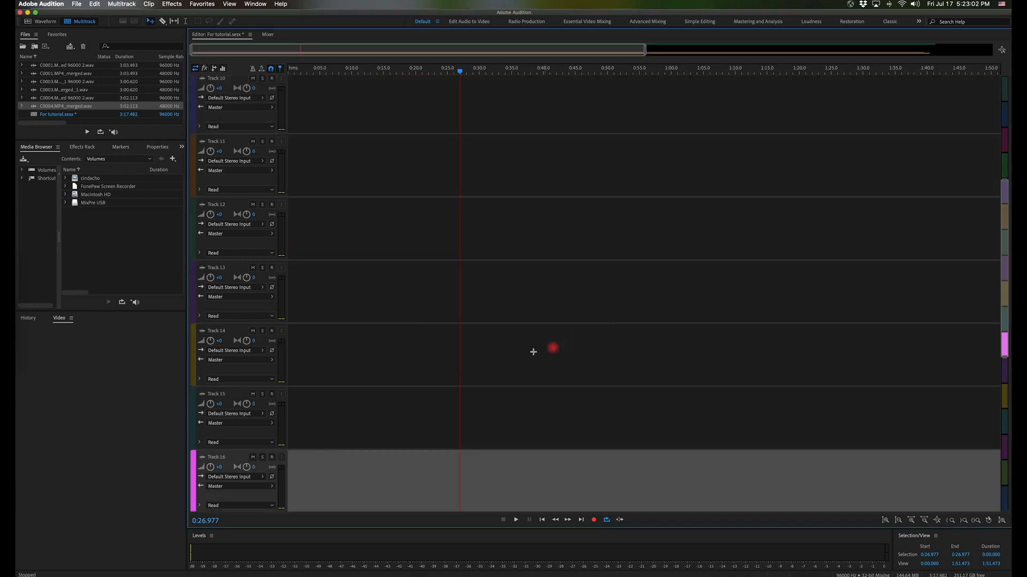
scroll(373, 379, down, 3)
scroll(373, 380, down, 3)
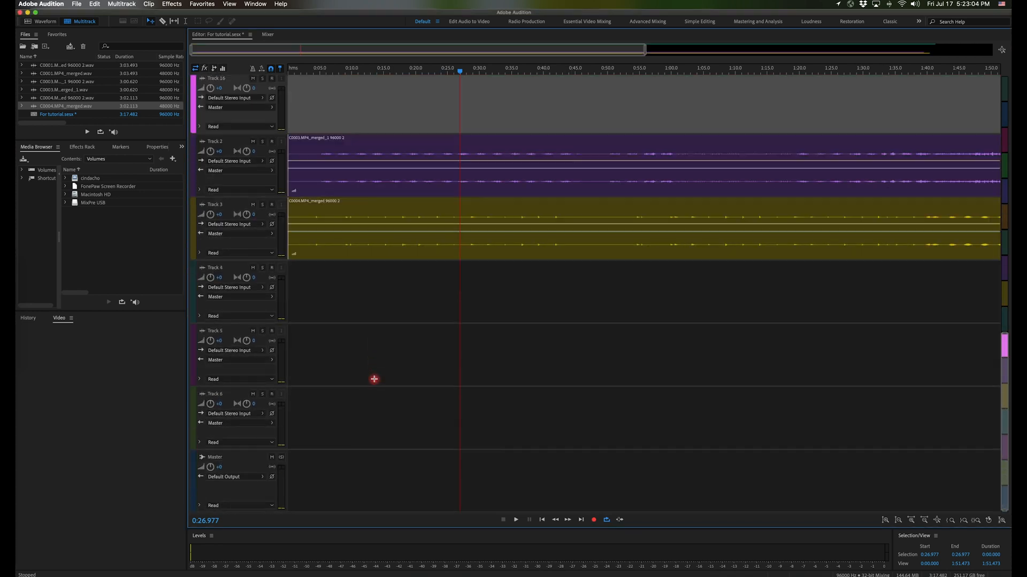
scroll(373, 379, up, 6)
scroll(374, 379, up, 8)
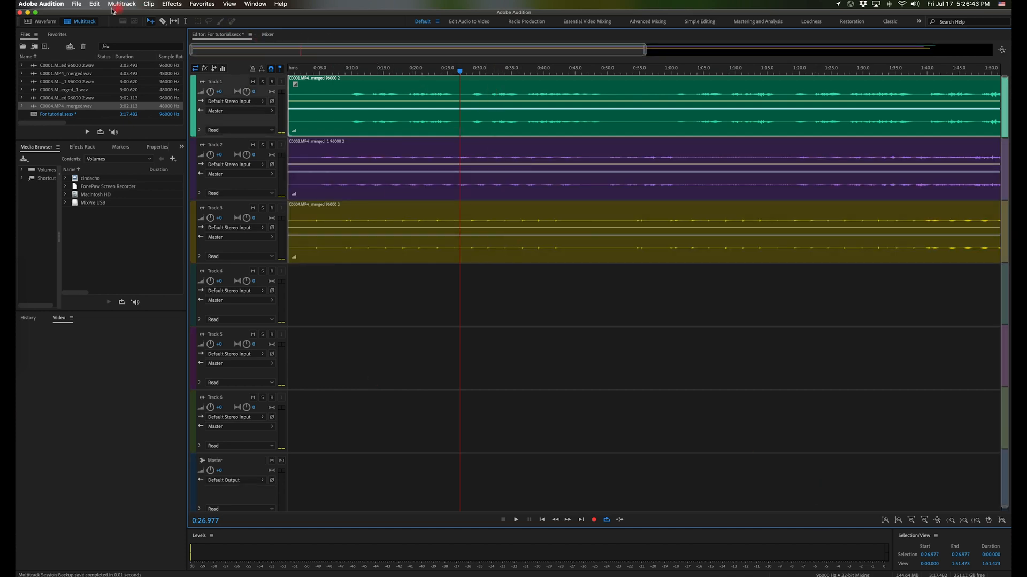
click(76, 4)
mouse_move(98, 162)
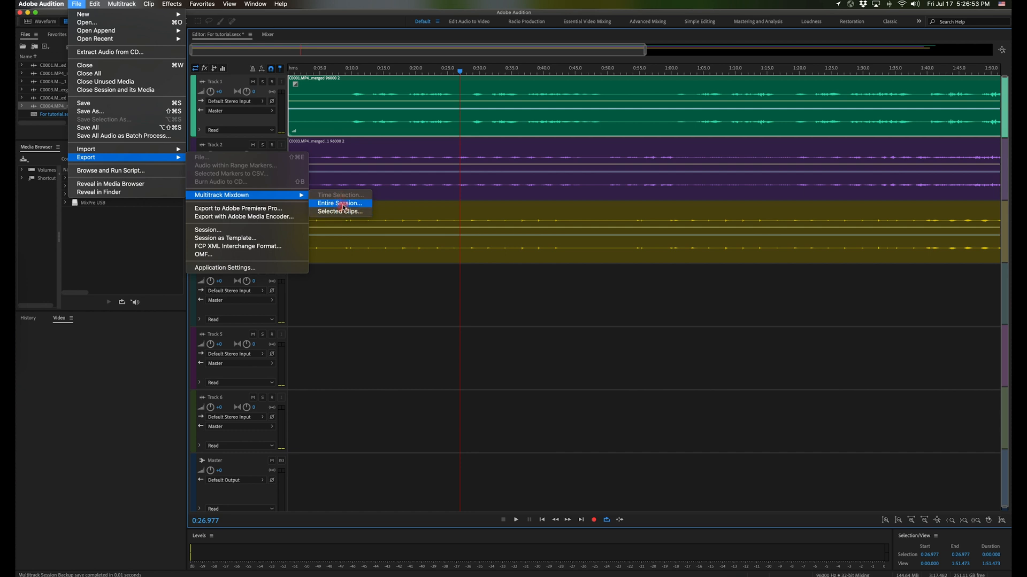
click(383, 328)
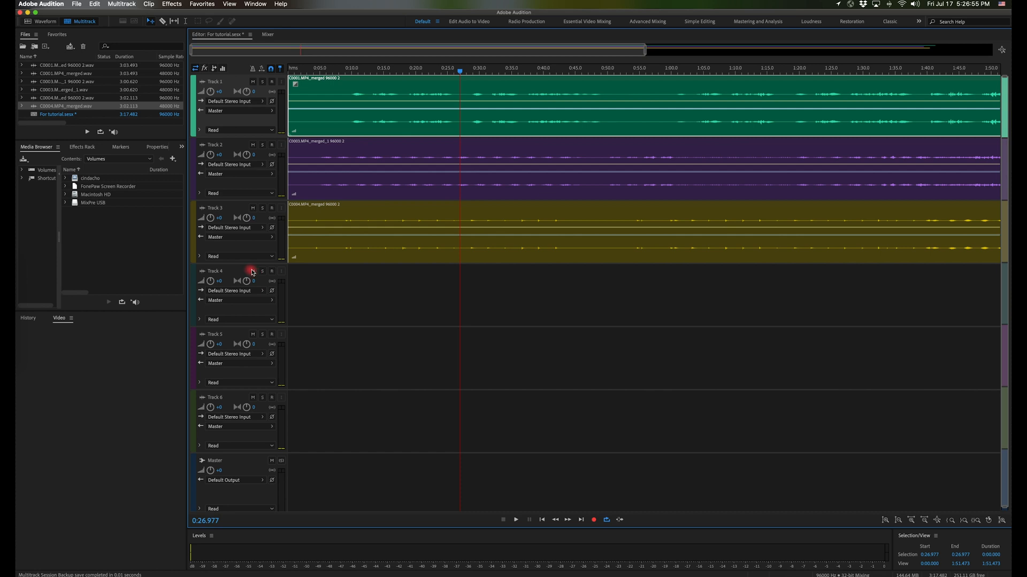
Step: Mute the empty Tracks 4, 5 and 6
click(252, 272)
click(253, 334)
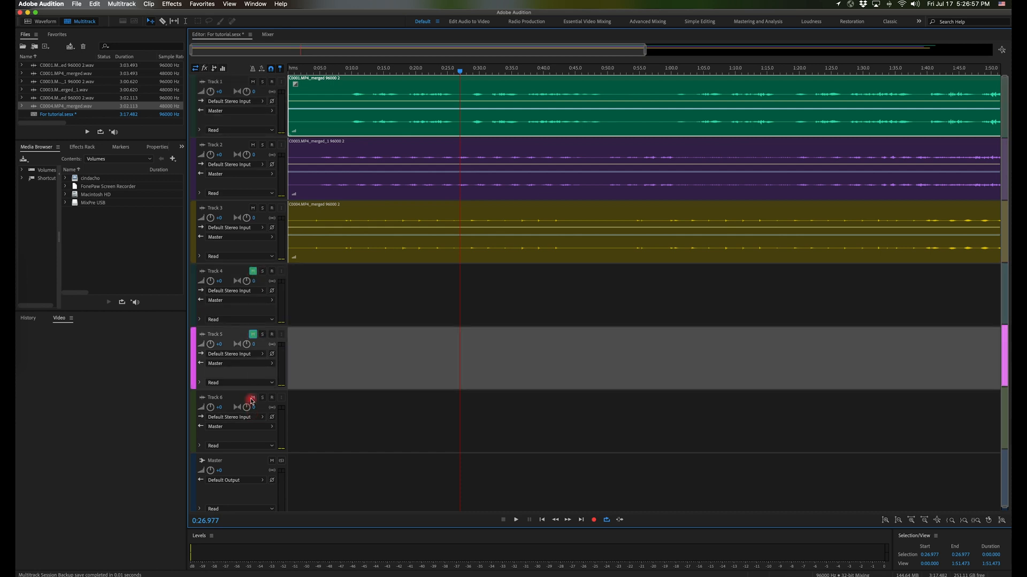
click(252, 398)
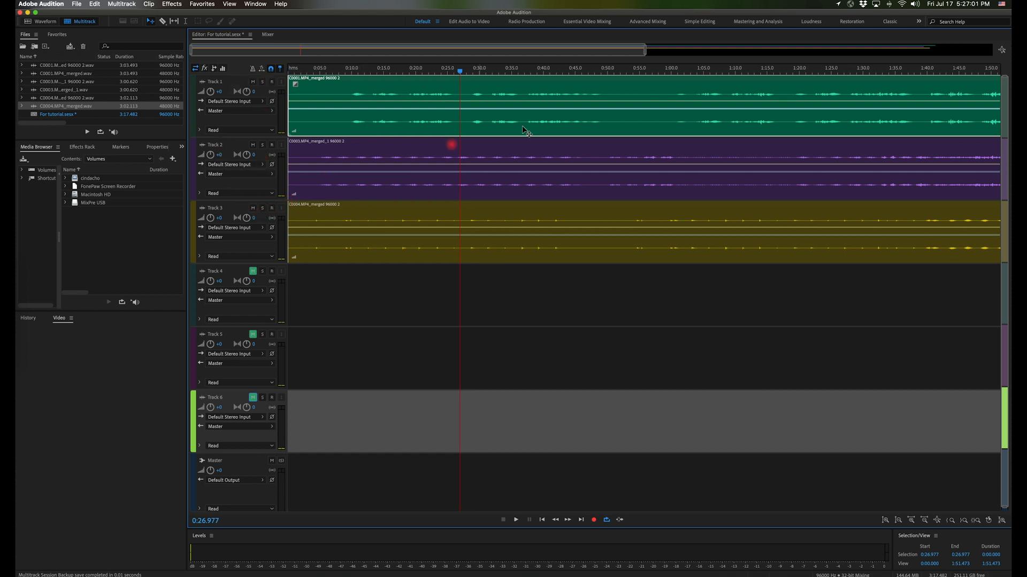
Step: Begin a Multitrack Mixdown export of the session
click(76, 4)
mouse_move(114, 159)
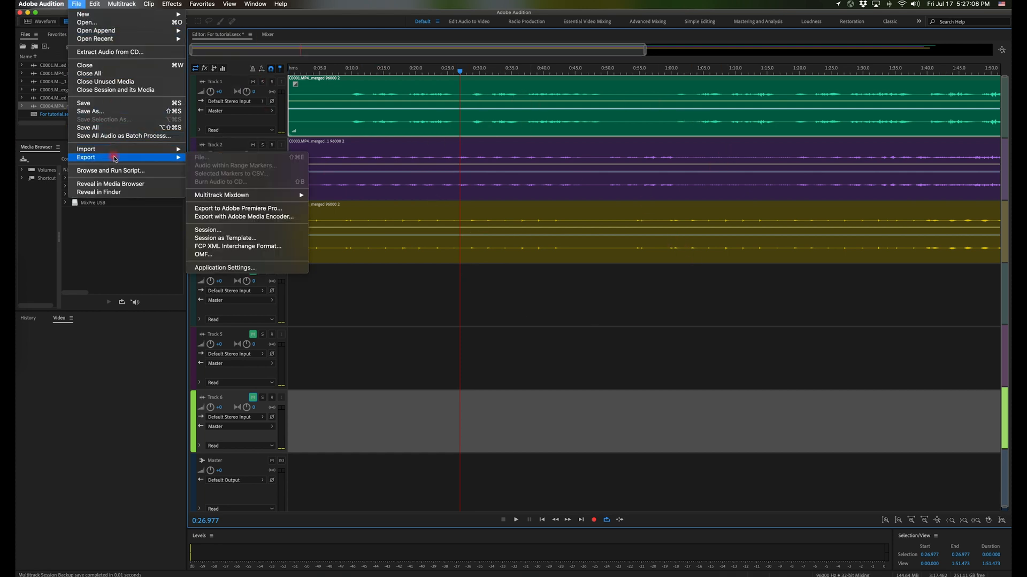
mouse_move(241, 197)
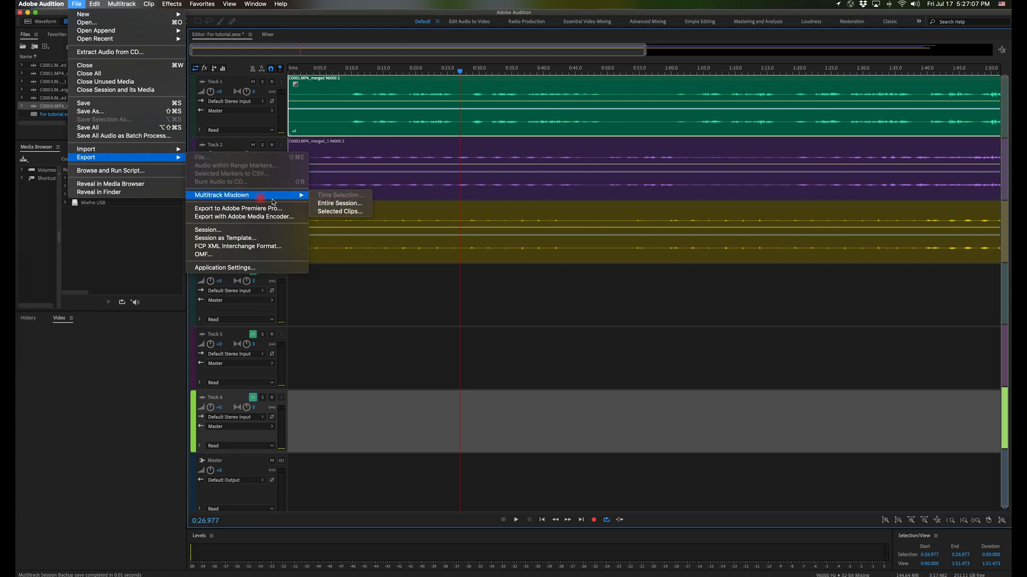